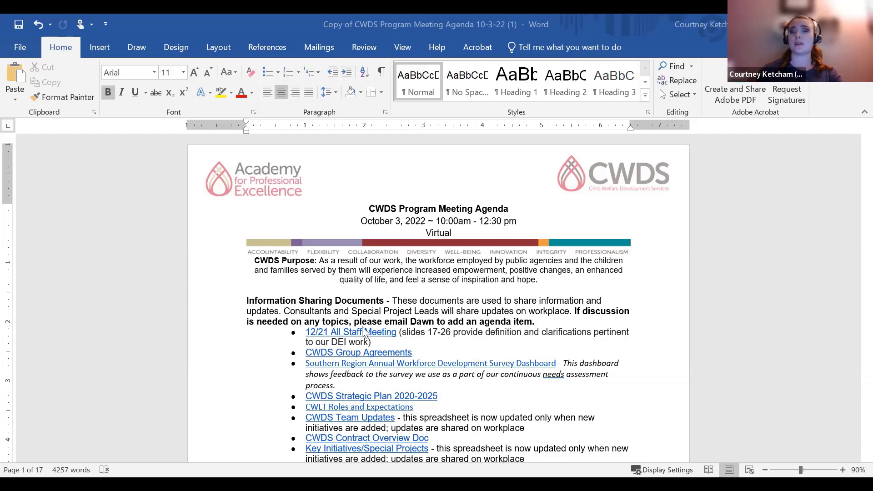
# - Set the header's Academy logo alt text to "Academy for Professional Excellence logo. Tear drop shape on left. Text on right that reads, "Academy for Professional Excellence.""
pyautogui.doubleClick(308, 175)
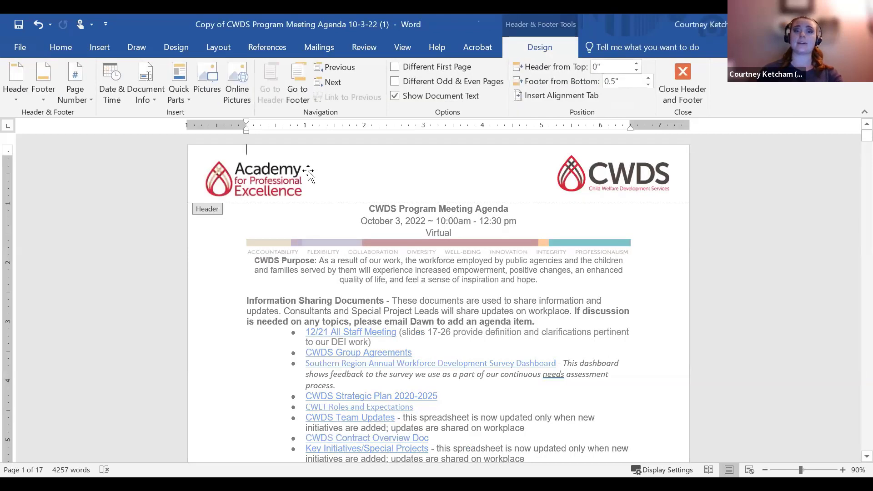
pyautogui.click(278, 174)
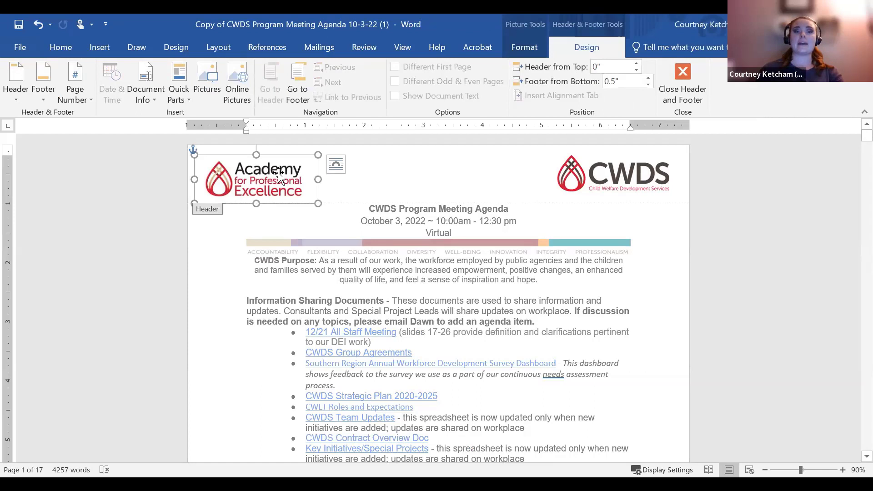
pyautogui.rightClick(279, 173)
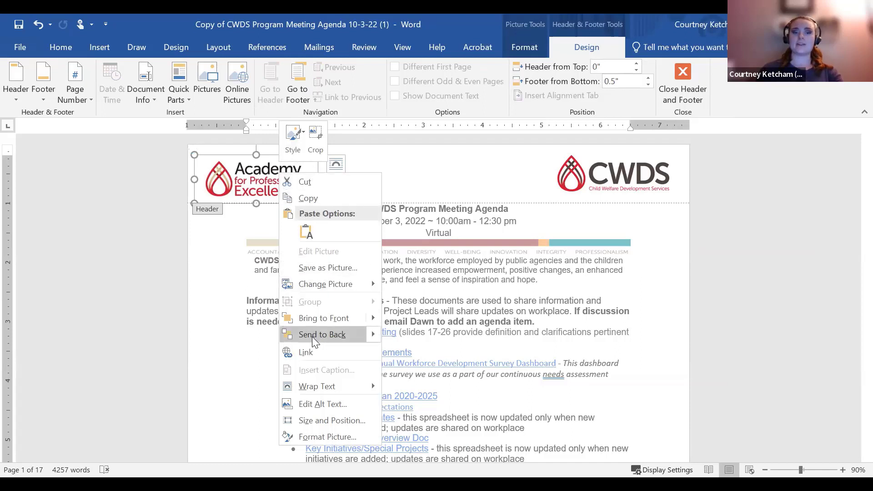
pyautogui.click(322, 403)
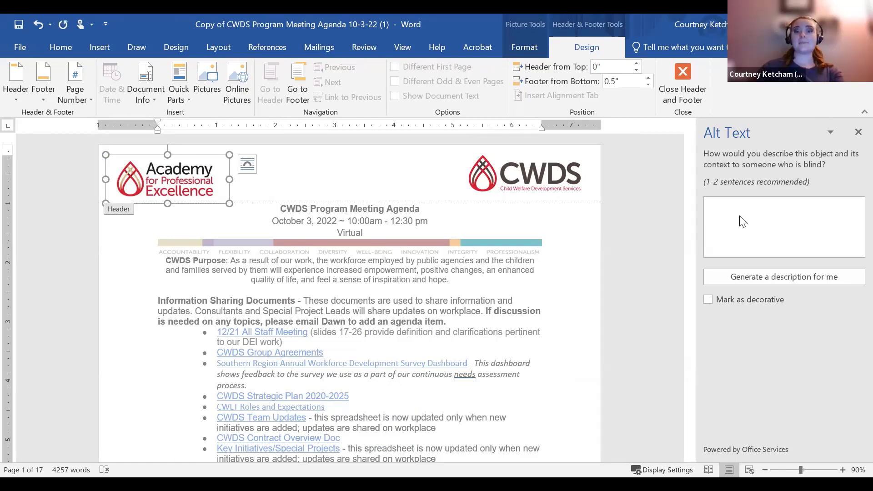
pyautogui.click(713, 227)
pyautogui.write('Academy for Professional Excellence logo. Tear drop shape on left. Text on right that reads, "Academy for Professional Excellence."')
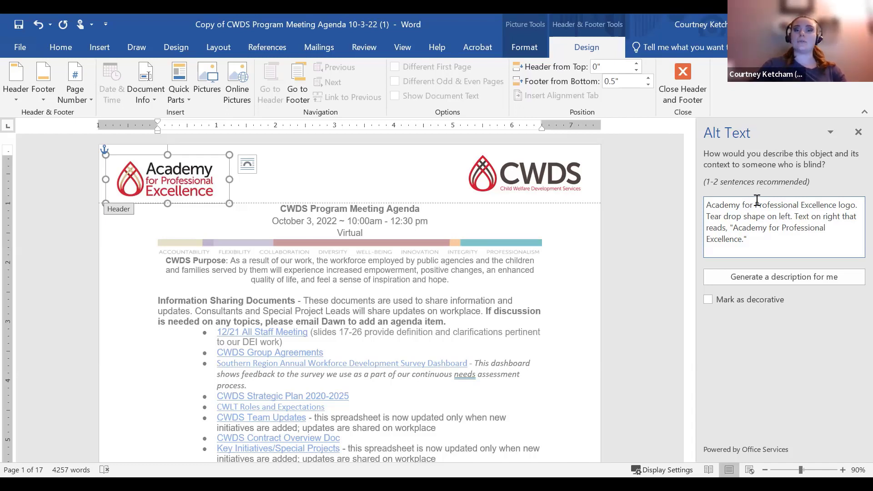
pyautogui.click(857, 133)
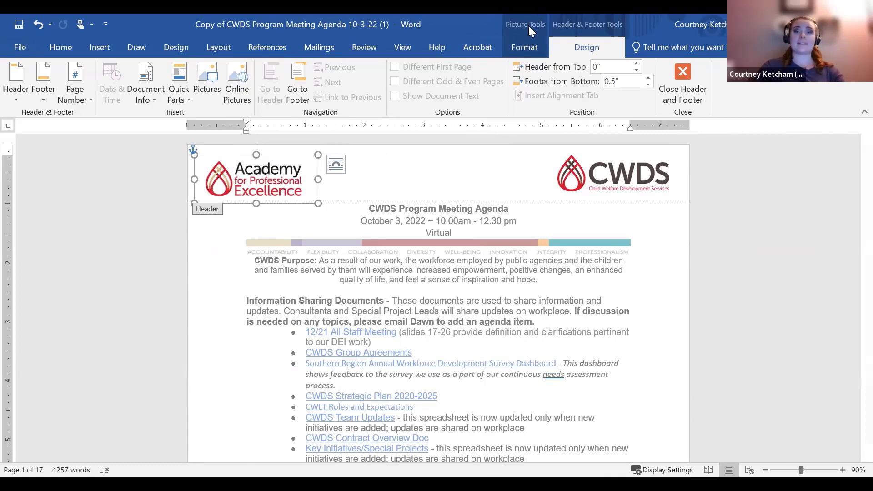
# - Reopen the Academy logo's alt text to examine its description and the options for generating one or marking the image as decorative
pyautogui.click(516, 47)
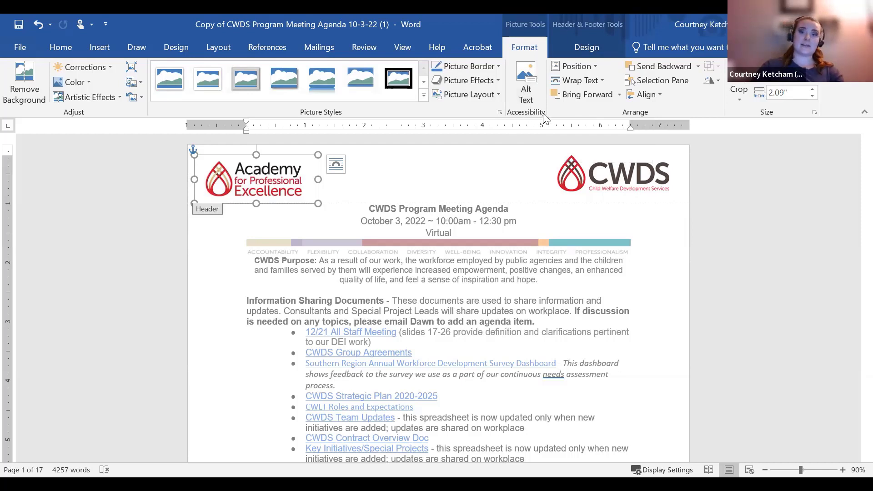
pyautogui.click(526, 97)
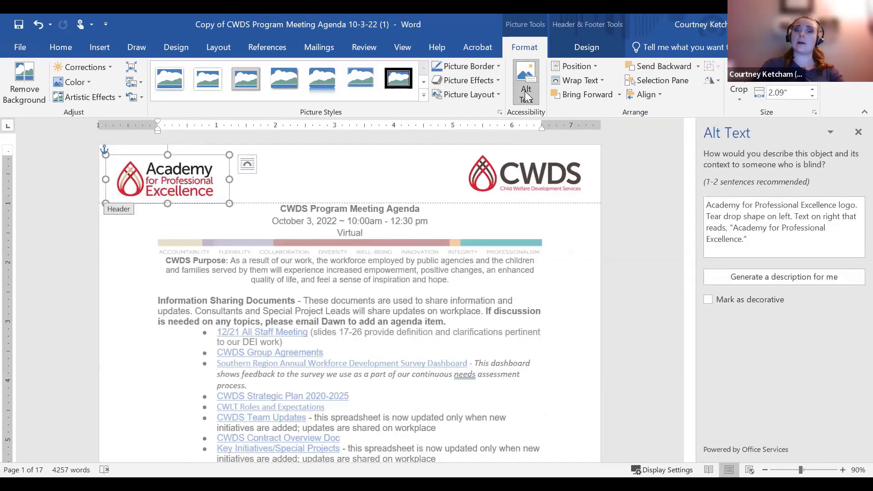
pyautogui.click(858, 132)
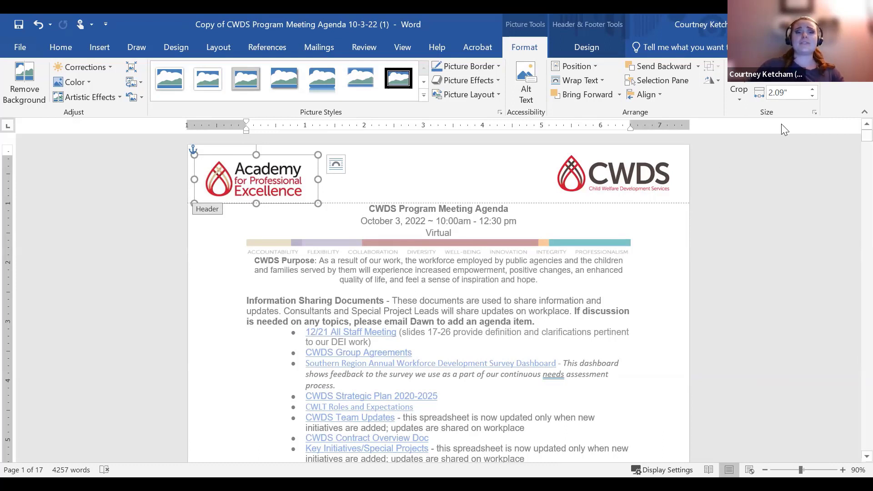
pyautogui.click(526, 93)
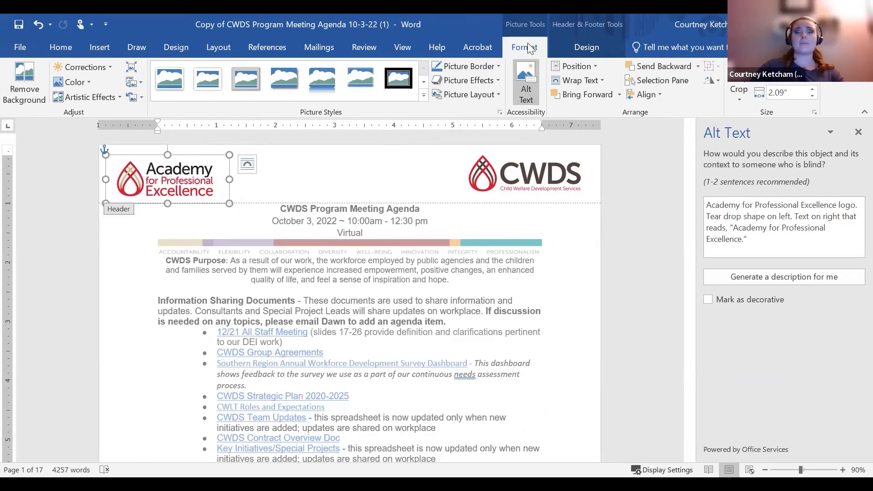
pyautogui.rightClick(128, 181)
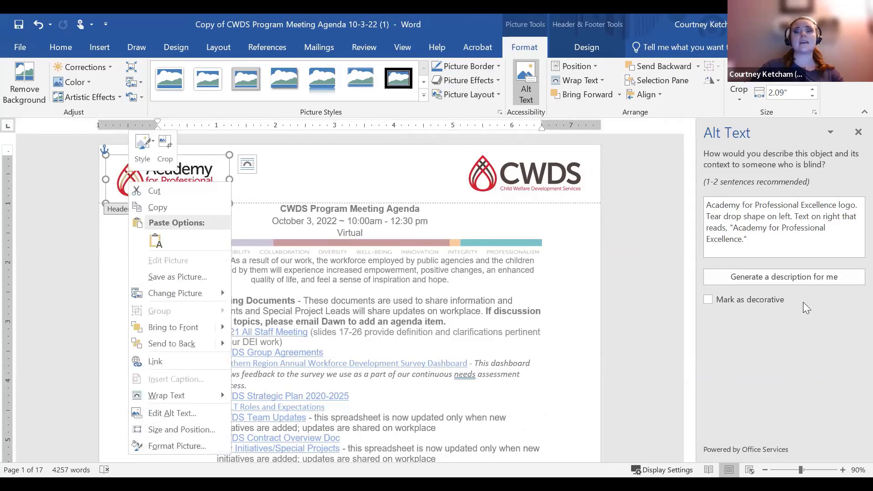
pyautogui.click(763, 131)
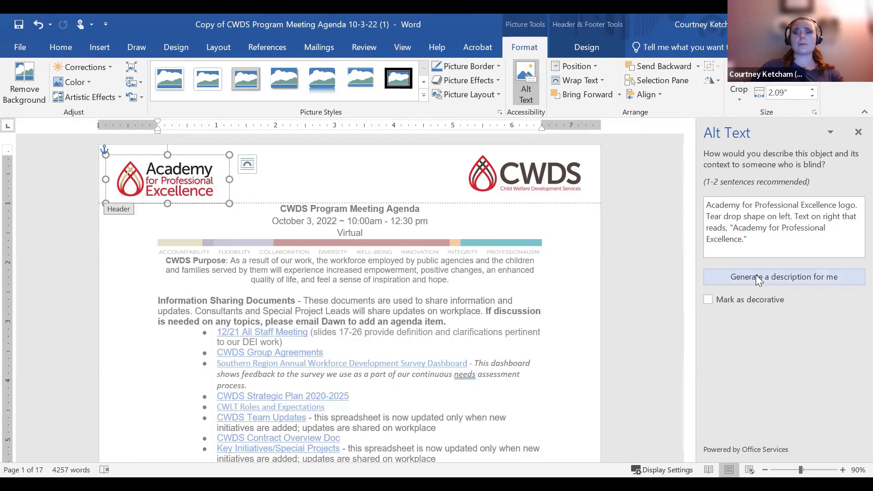
pyautogui.click(731, 302)
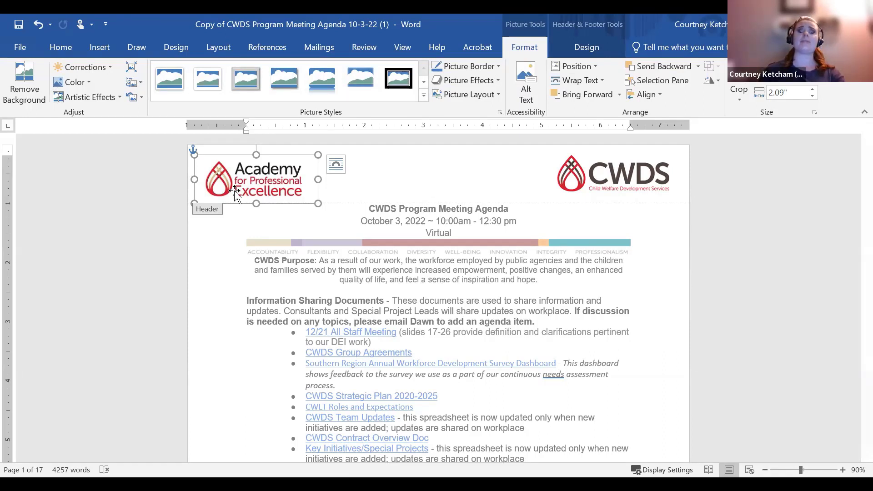
# - Set the text wrapping of the Academy logo in the header to In Line with Text
pyautogui.click(336, 164)
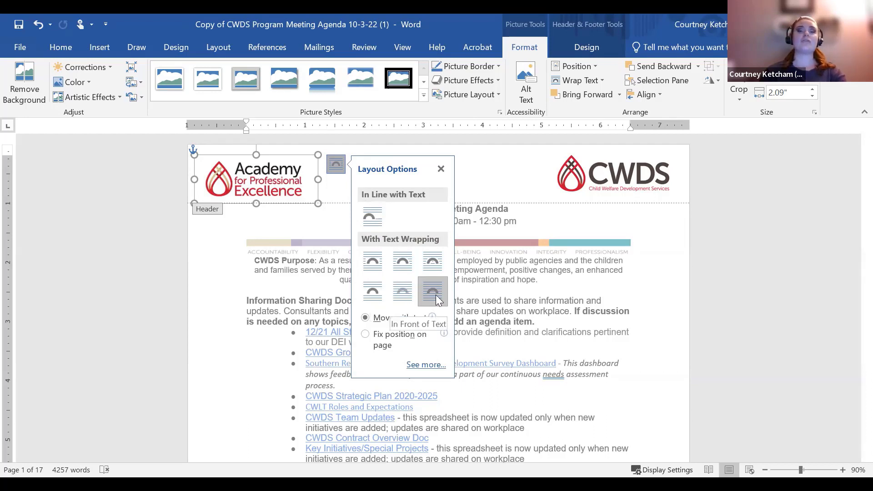
pyautogui.click(369, 222)
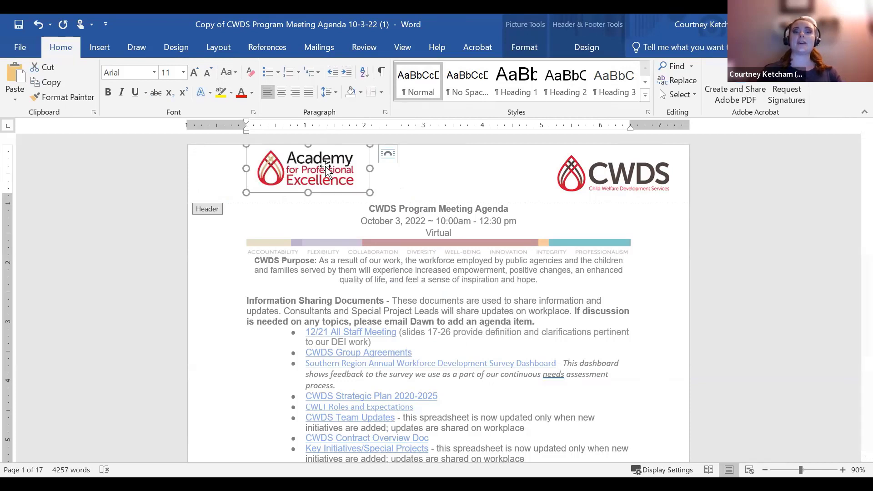
pyautogui.rightClick(326, 168)
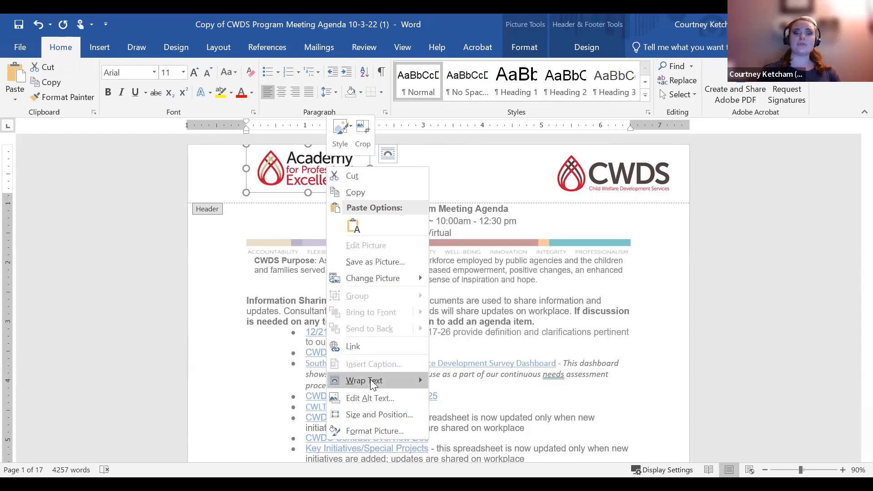
pyautogui.moveTo(370, 380)
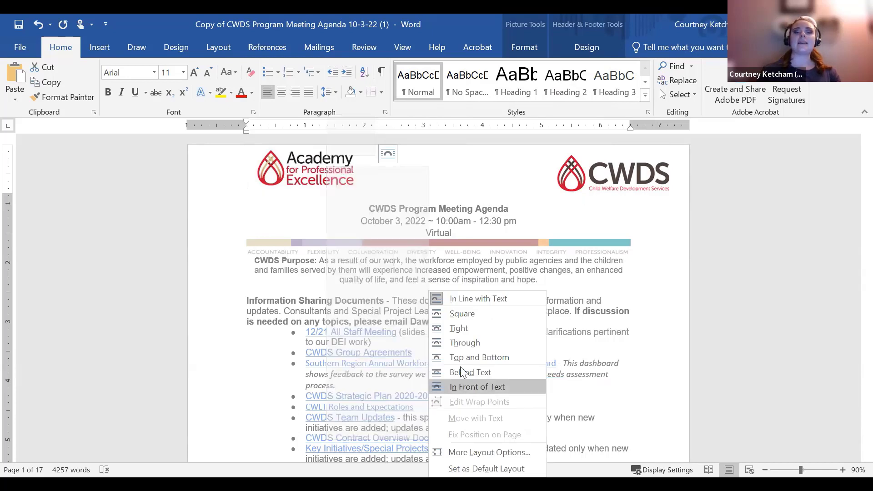
pyautogui.click(456, 299)
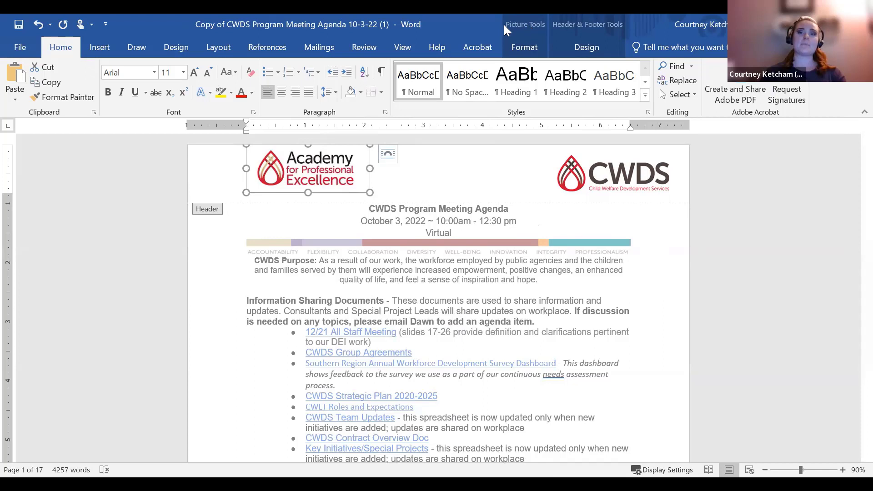
pyautogui.click(525, 48)
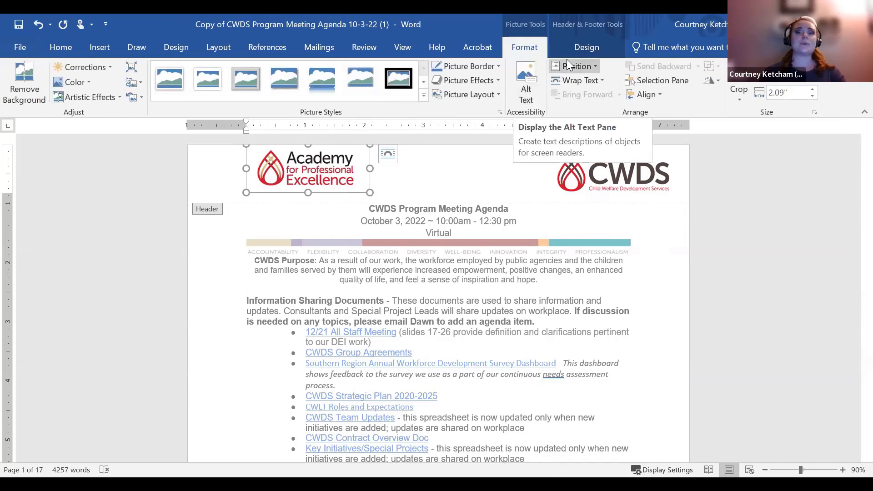
pyautogui.click(592, 85)
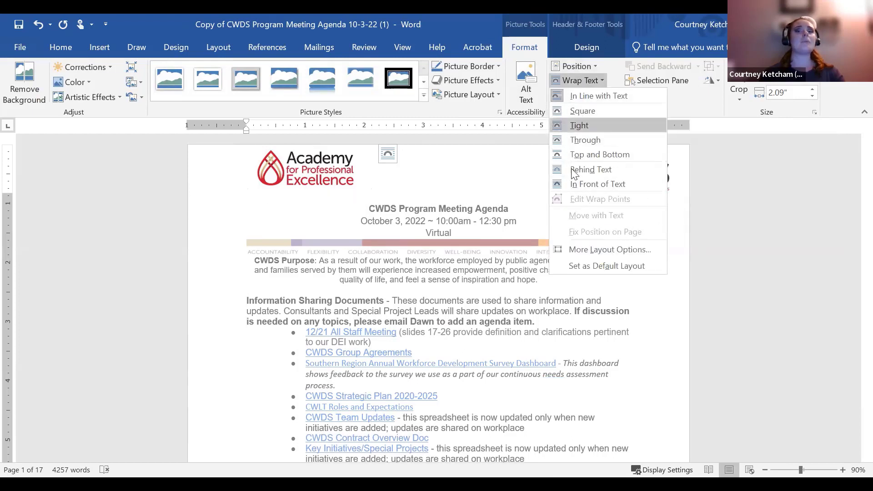
pyautogui.click(587, 94)
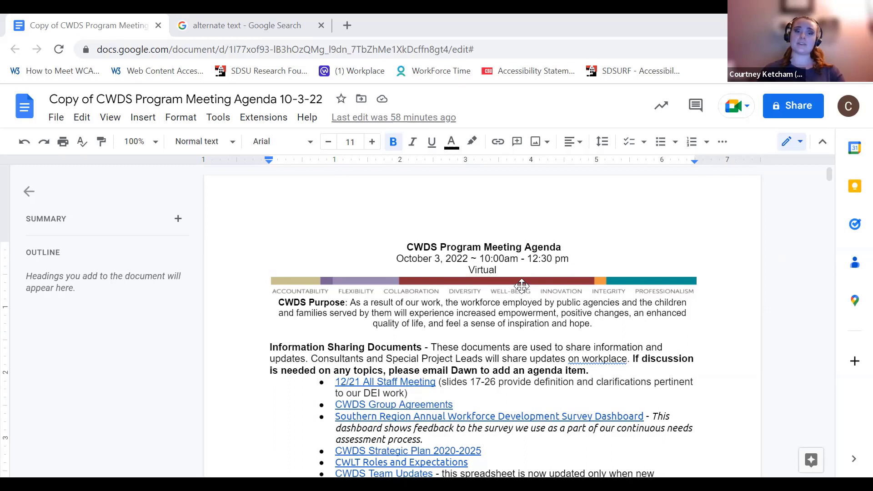
# - In Google Docs, title the banner's alt text "A multi-colored line with text below. Text below reads, "Accountability. Flexibility. Collaboration. Diversity. Well-being. Innovation. Integrity. Professionalism.""
pyautogui.click(521, 286)
pyautogui.rightClick(522, 289)
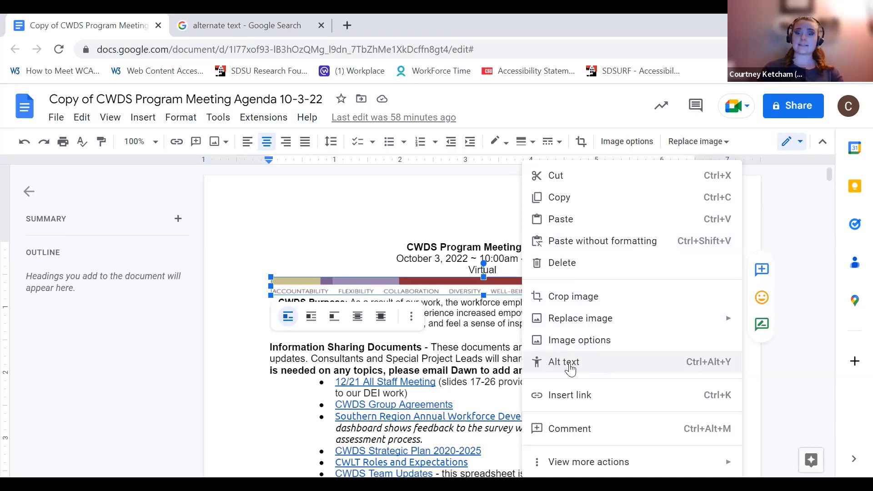
pyautogui.click(660, 372)
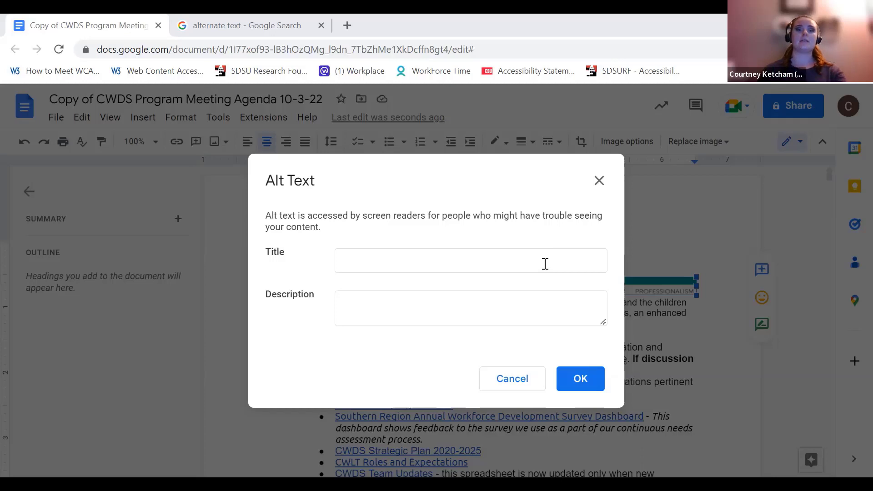
pyautogui.click(546, 263)
pyautogui.hotkey('ctrl', 'v')
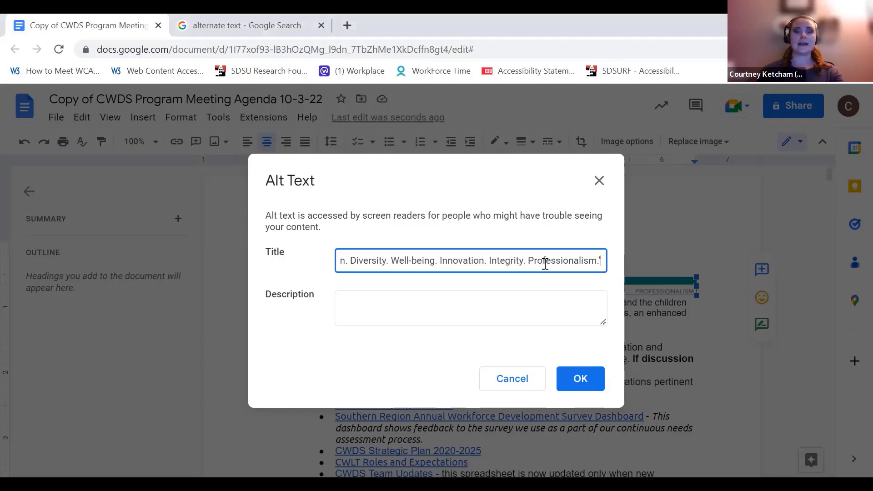
# - Apply the alt text description "A multi-colored line with text below. Text below reads, "Accountability. Flexibility. Collaboration. Diversity. Well-being. Innovation. Integrity. Professionalism."" to the banner
pyautogui.click(391, 306)
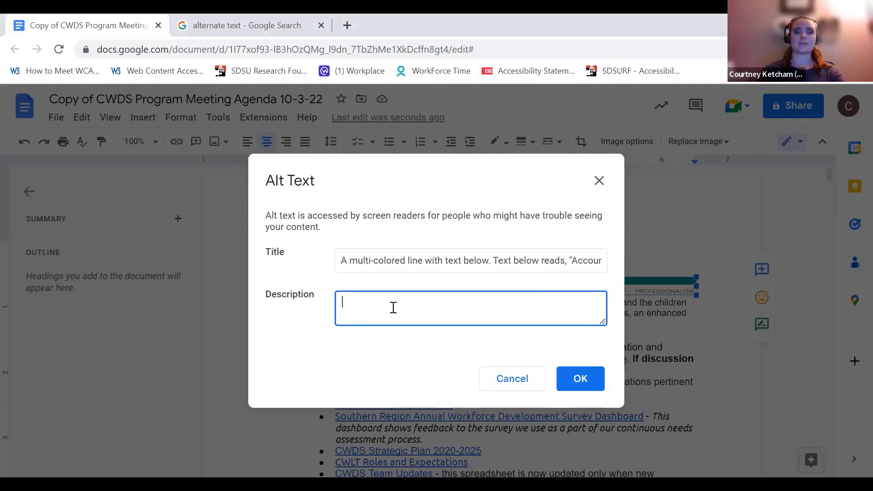
pyautogui.write('A multi-colored line with text below. Text below reads, "Accountability. Flexibility. Collaboration. Diversity. Well-being. Innovation. Integrity. Professionalism."')
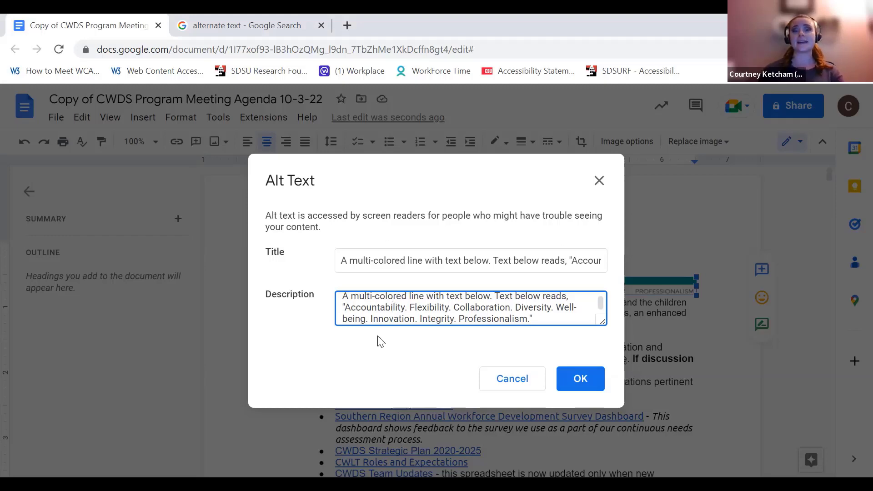
pyautogui.click(581, 380)
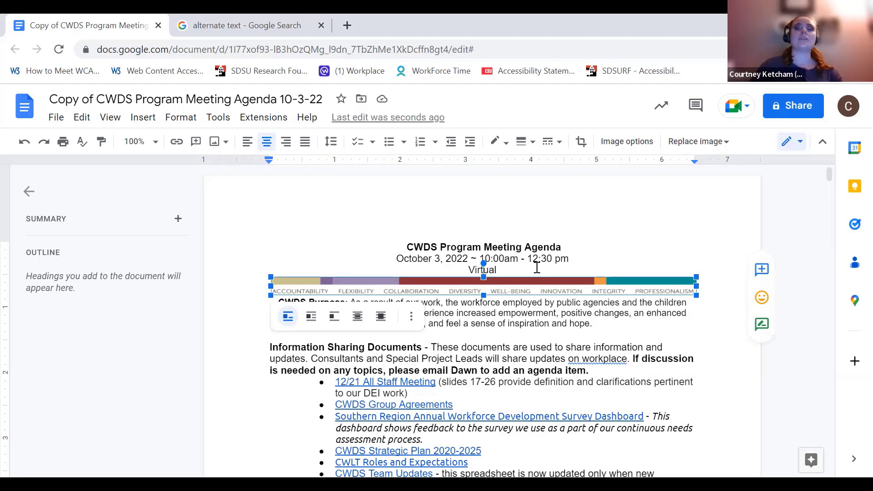
# - Open the multi-colored banner's image options and check which Text Wrapping style it uses
pyautogui.rightClick(533, 291)
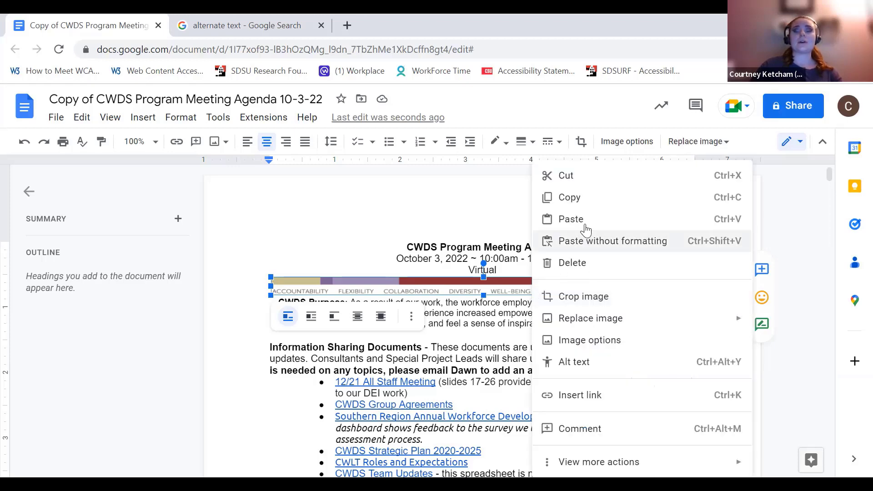
pyautogui.click(584, 341)
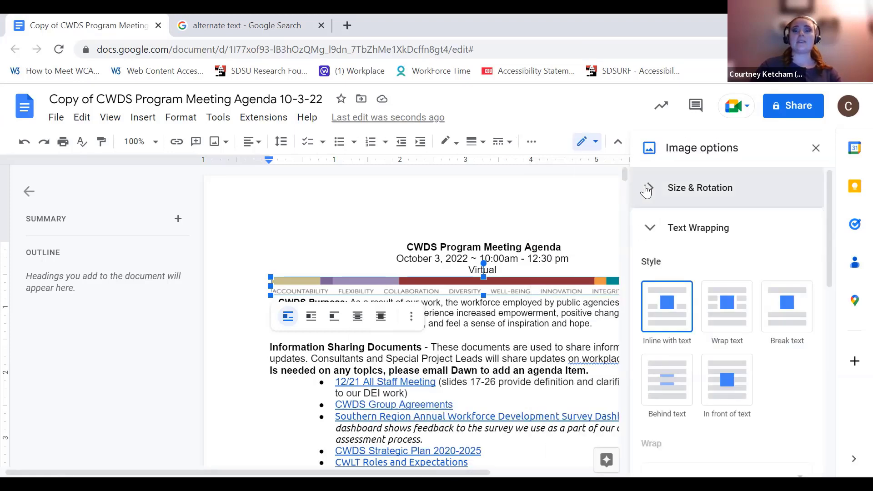
pyautogui.click(651, 229)
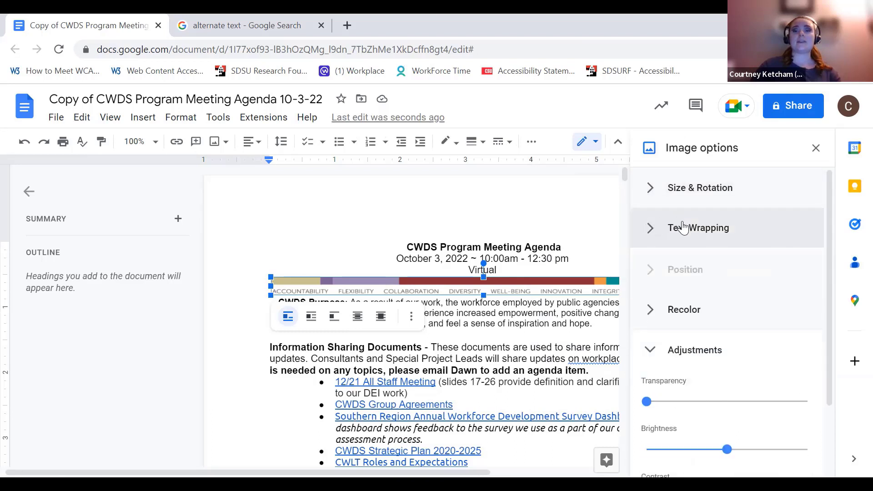
pyautogui.click(683, 227)
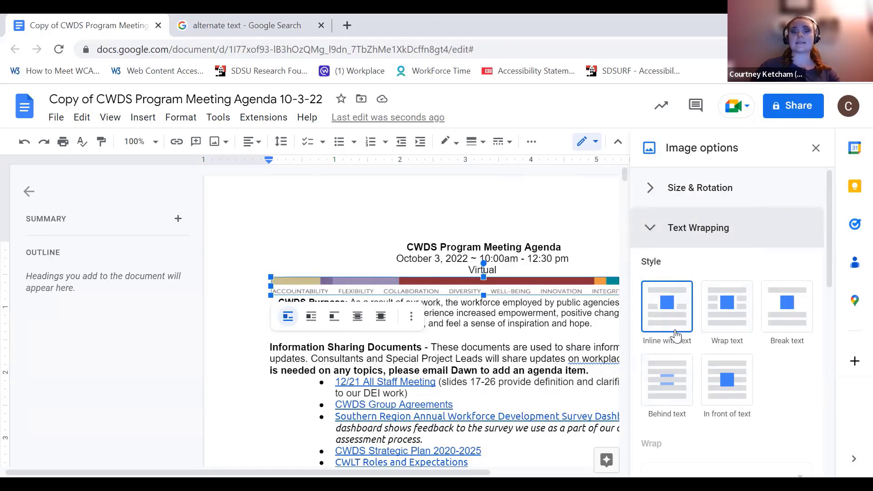
pyautogui.click(816, 148)
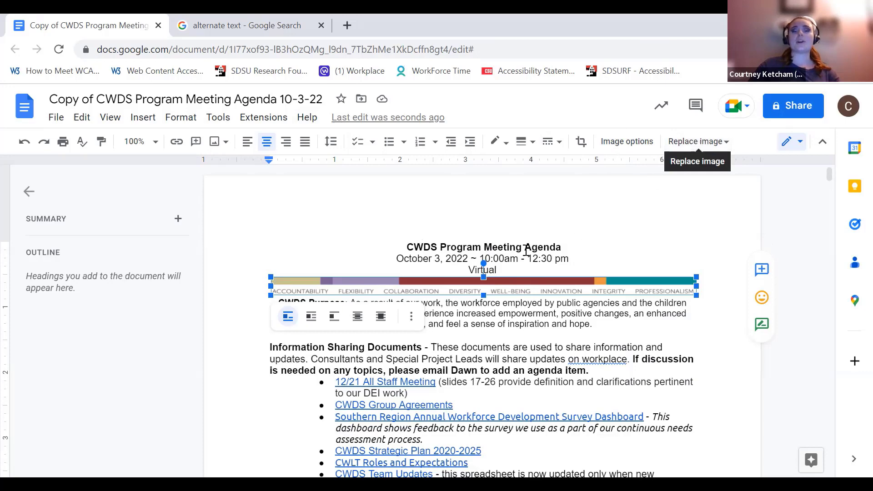
pyautogui.click(624, 143)
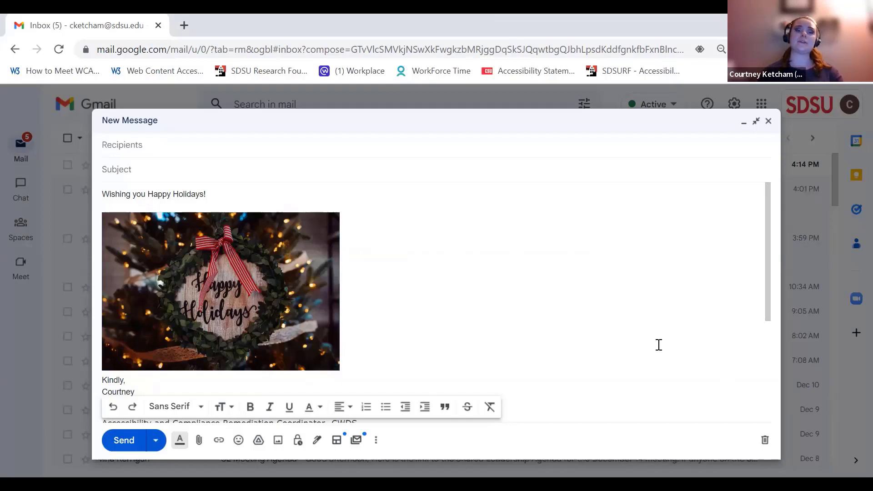
# - In Gmail, set the holiday picture's alt text to "A wood ornament with the words "Happy Holidays" in the center, leaves around the words, and a bow."
pyautogui.click(238, 323)
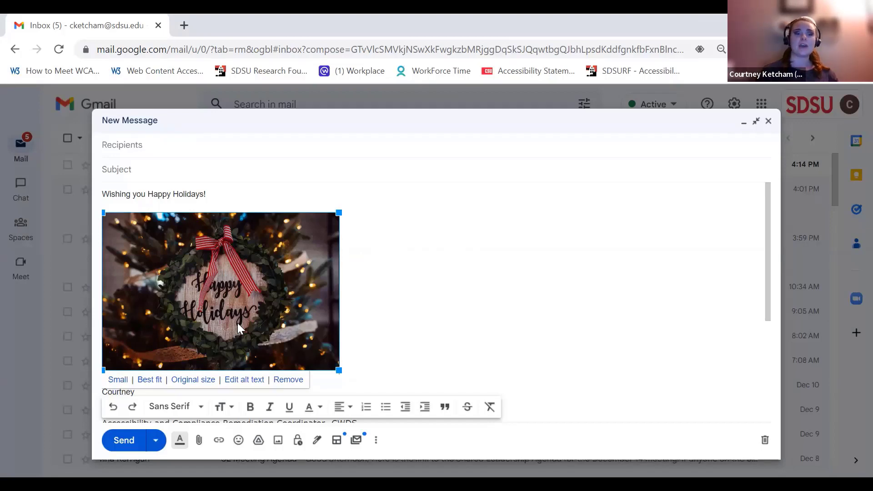
pyautogui.click(240, 380)
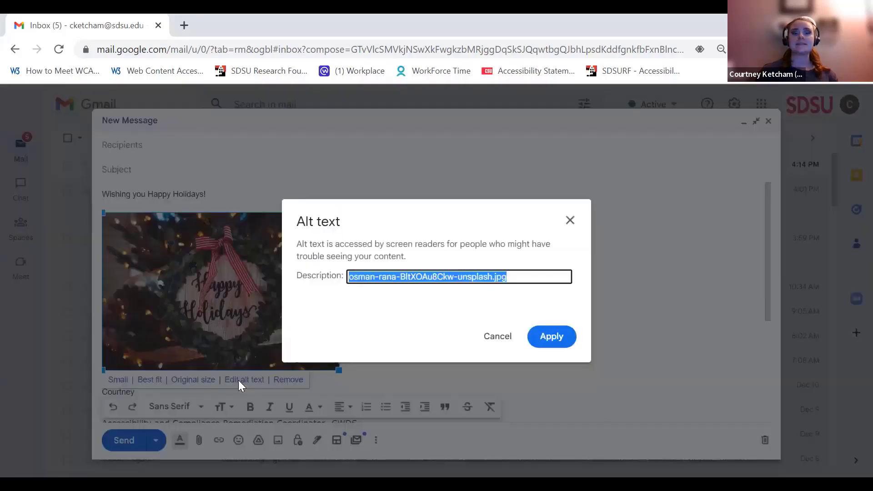
pyautogui.click(457, 313)
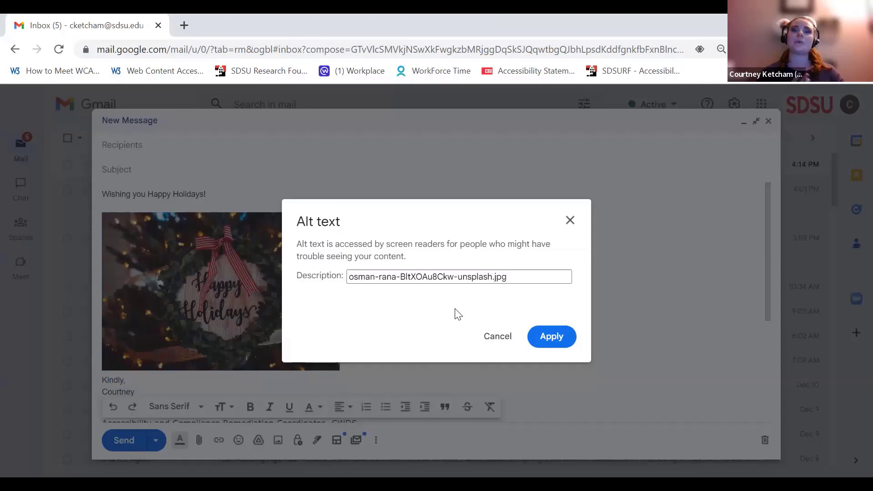
pyautogui.moveTo(516, 274); pyautogui.dragTo(337, 273)
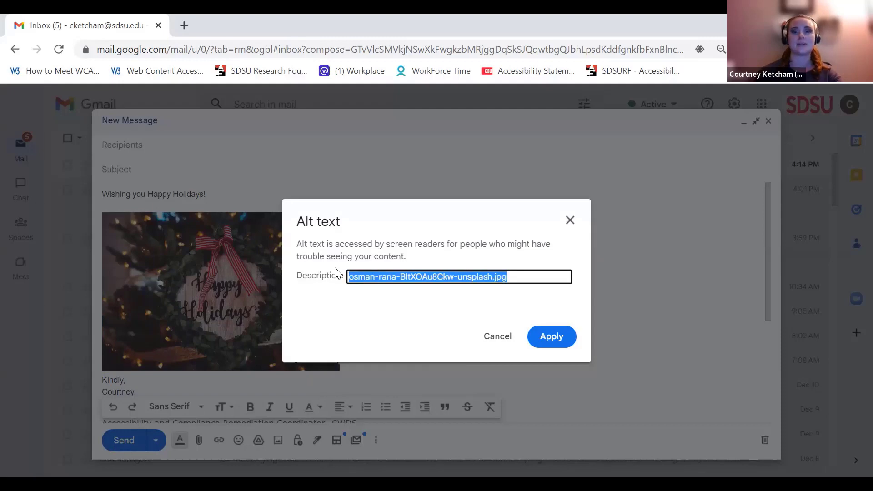
pyautogui.hotkey('ctrl', 'v')
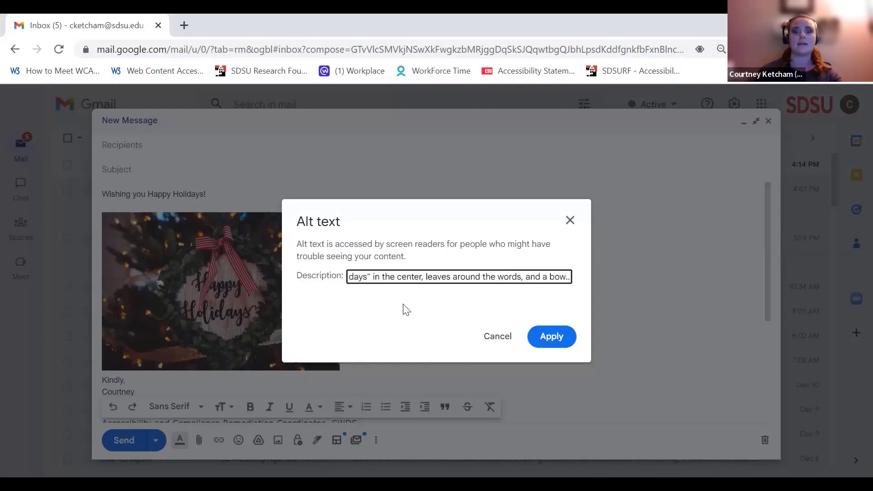
pyautogui.click(425, 316)
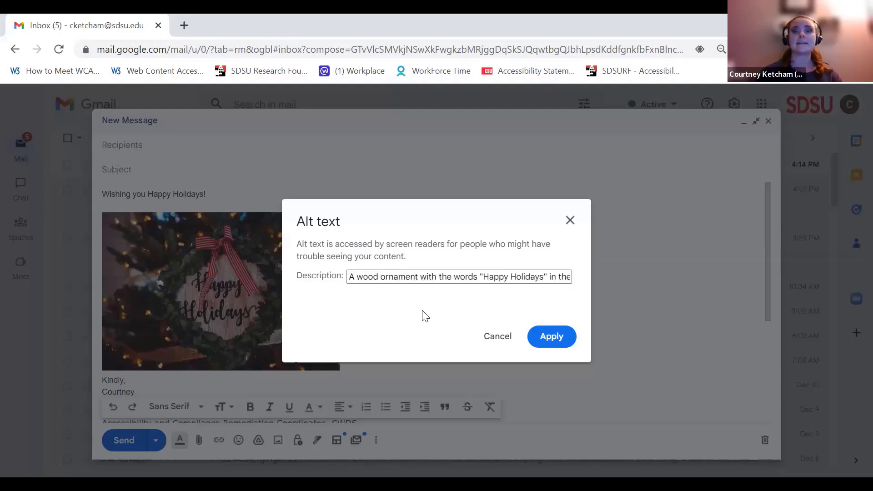
pyautogui.click(566, 339)
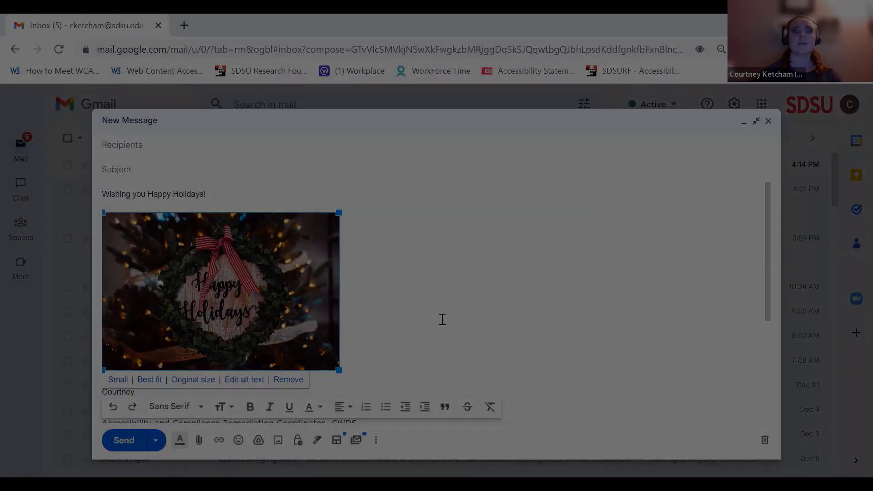